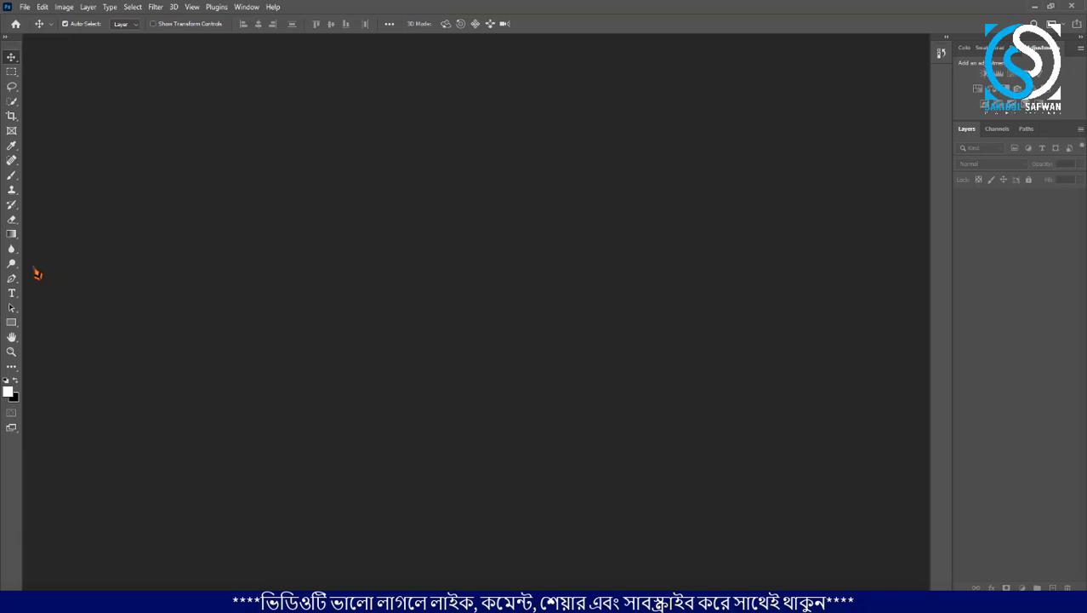
- Activate the Burn Tool and open the portrait of the woman in a white blouse from the Photoshop tutorial image folder
{"action": "left_click", "coordinate": [11, 263]}
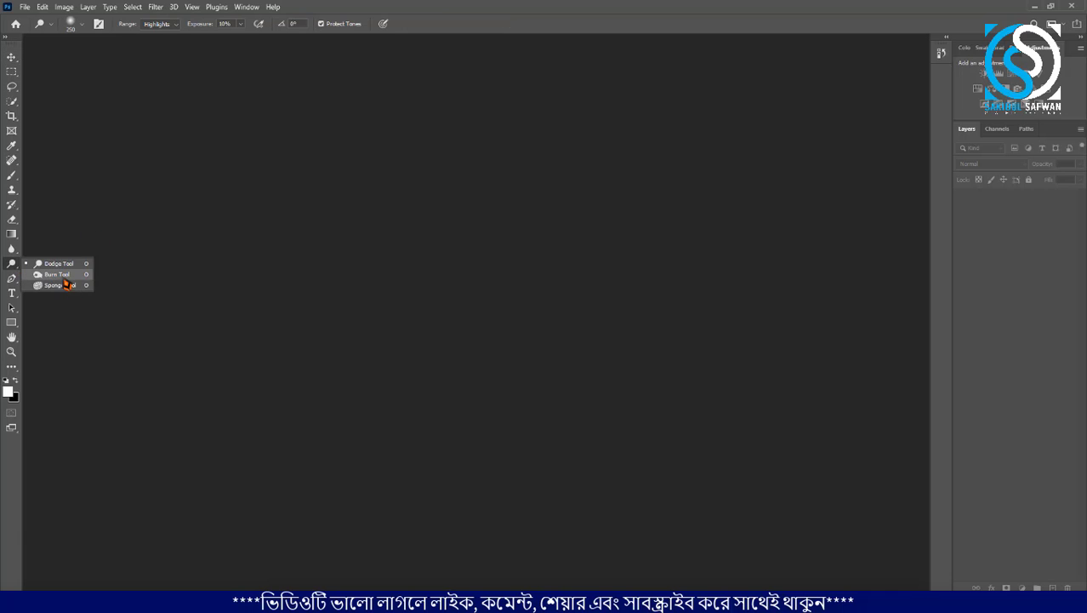
{"action": "left_click", "coordinate": [64, 275]}
{"action": "mouse_move", "coordinate": [178, 602]}
{"action": "left_click", "coordinate": [206, 554]}
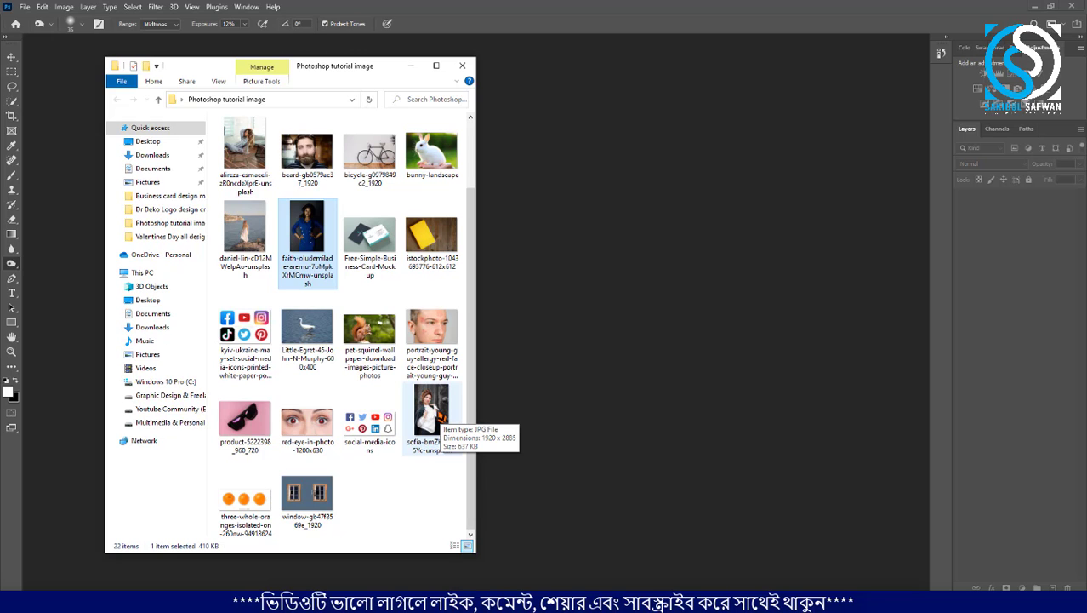
{"action": "left_click_drag", "start_coordinate": [433, 415], "coordinate": [595, 314]}
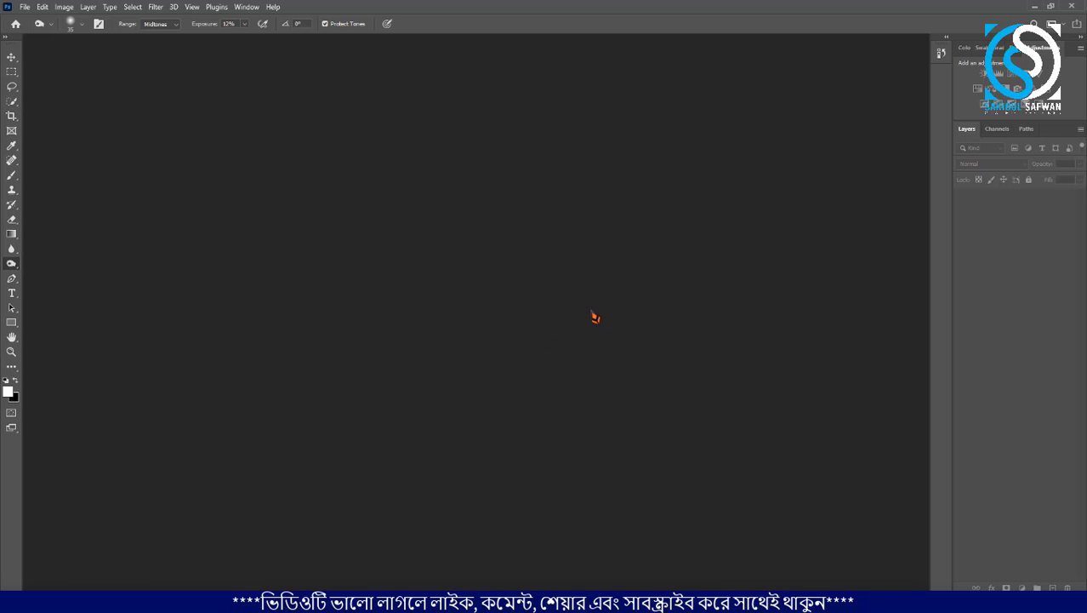
{"action": "scroll", "coordinate": [470, 223], "scroll_direction": "up", "scroll_amount": 2}
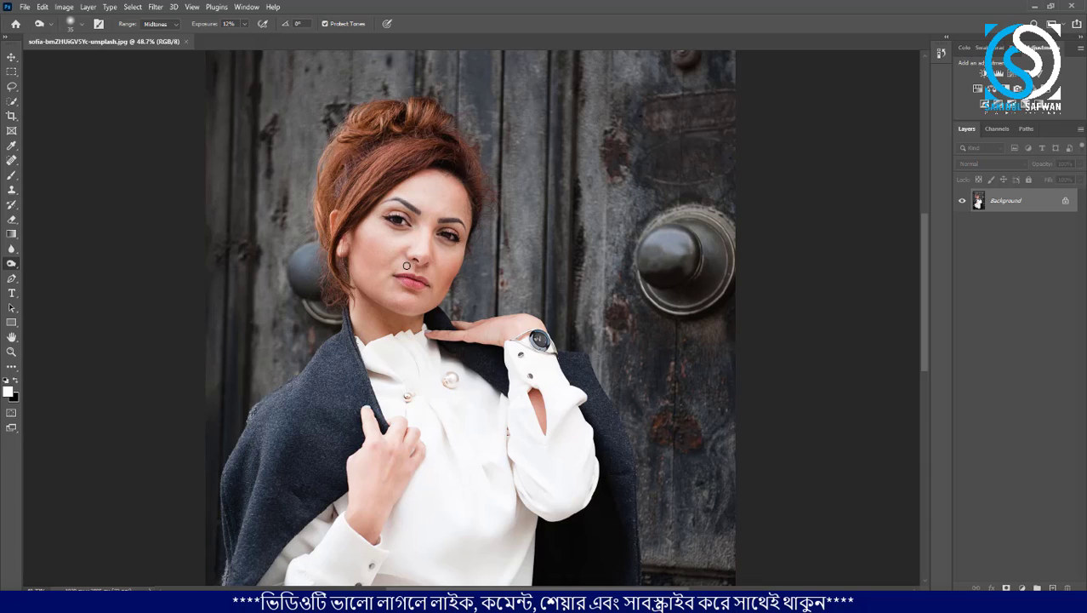
- Set the Burn Tool's range to Midtones and burn a short stroke from the hair down to the forehead
{"action": "right_click", "coordinate": [12, 264]}
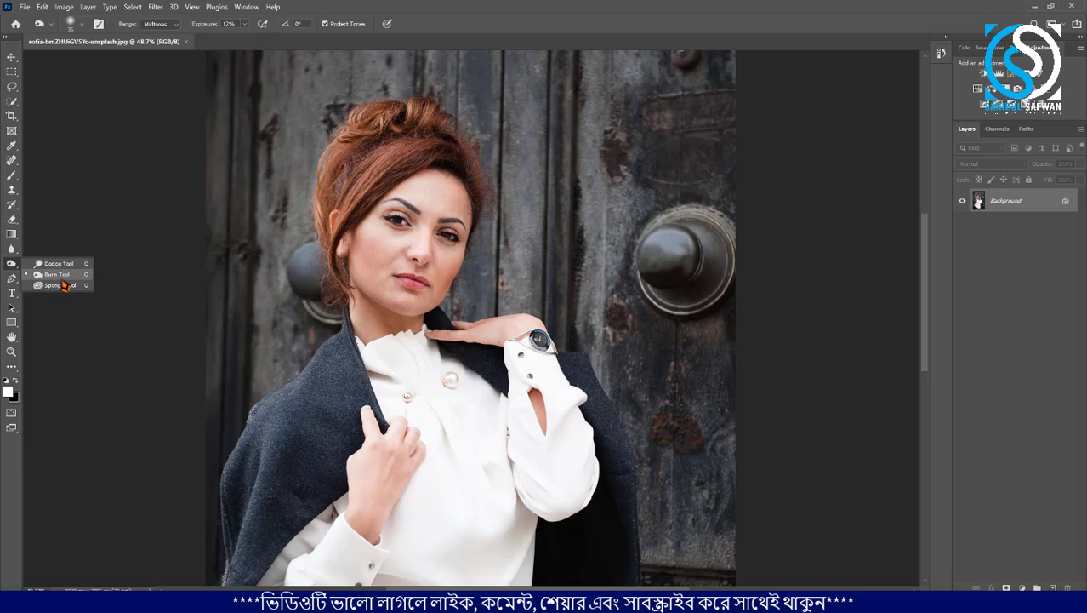
{"action": "left_click", "coordinate": [62, 276]}
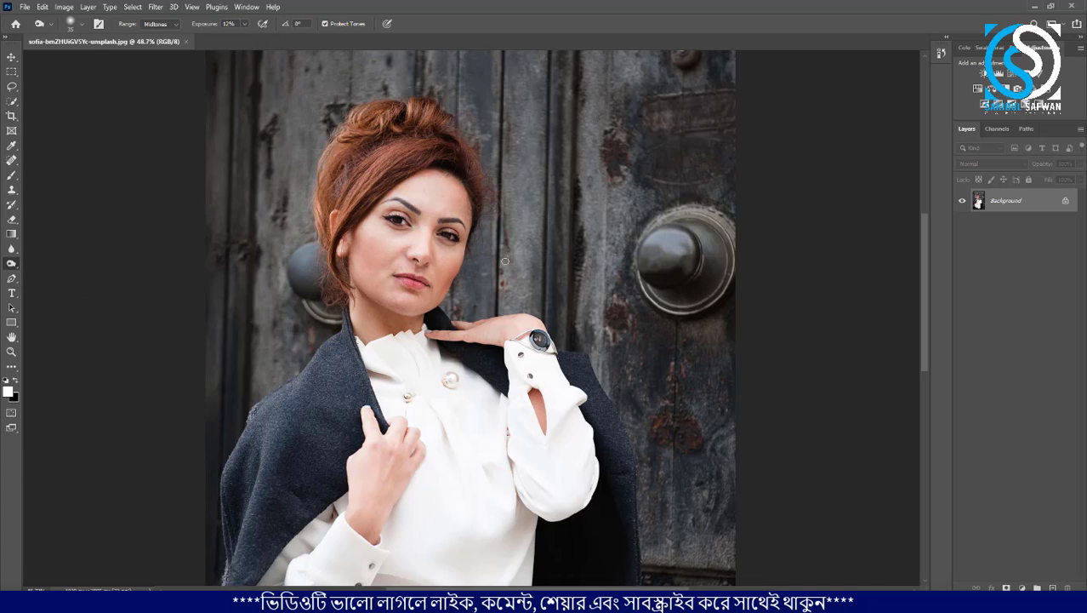
{"action": "scroll", "coordinate": [441, 206], "scroll_direction": "up", "scroll_amount": 5}
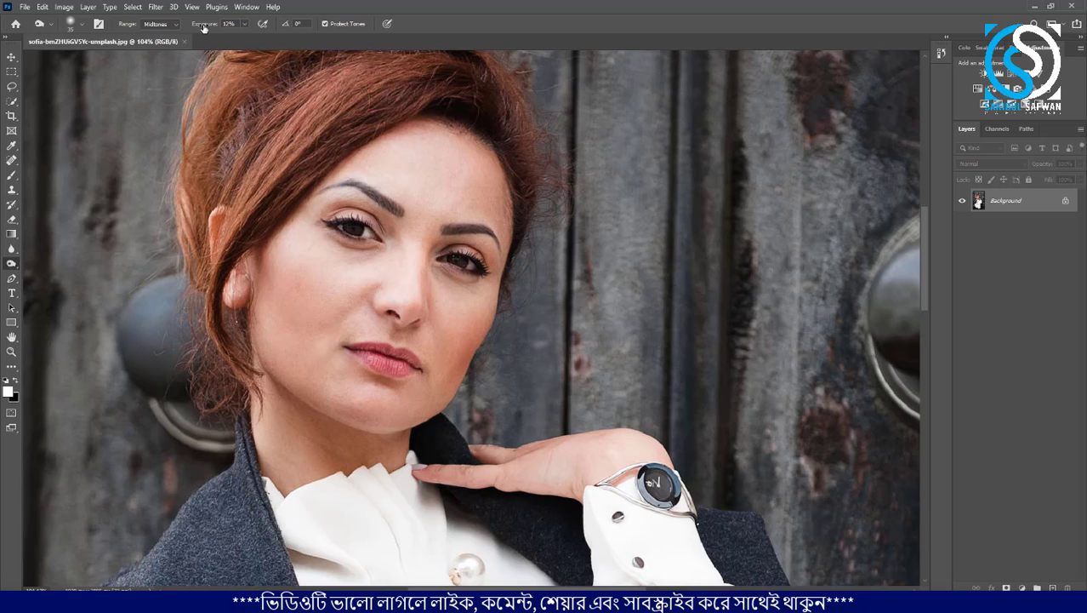
{"action": "left_click", "coordinate": [171, 30]}
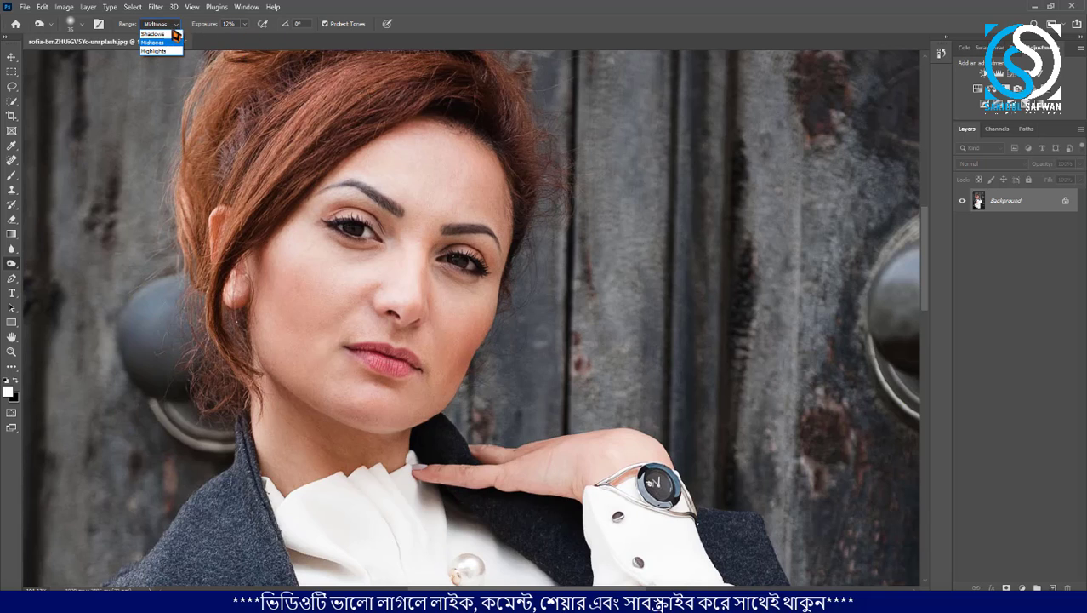
{"action": "left_click", "coordinate": [162, 42]}
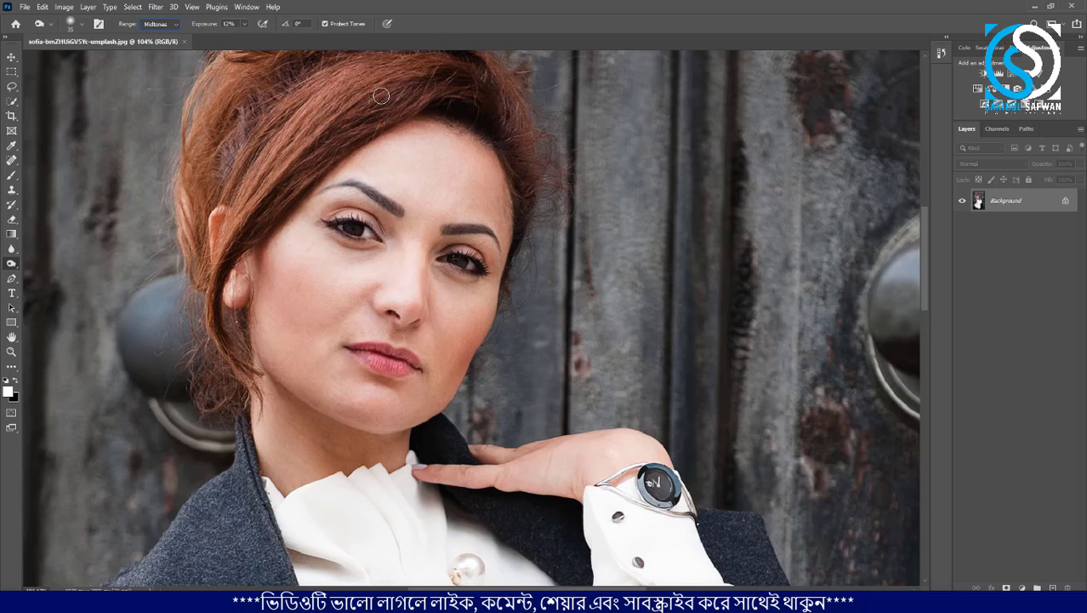
{"action": "mouse_move", "coordinate": [380, 95]}
{"action": "left_mouse_down"}
{"action": "mouse_move", "coordinate": [384, 123]}
{"action": "mouse_move", "coordinate": [365, 125]}
{"action": "mouse_move", "coordinate": [362, 158]}
{"action": "left_mouse_up"}
{"action": "scroll", "coordinate": [362, 166], "scroll_direction": "down", "scroll_amount": 5}
{"action": "scroll", "coordinate": [372, 170], "scroll_direction": "up", "scroll_amount": 6}
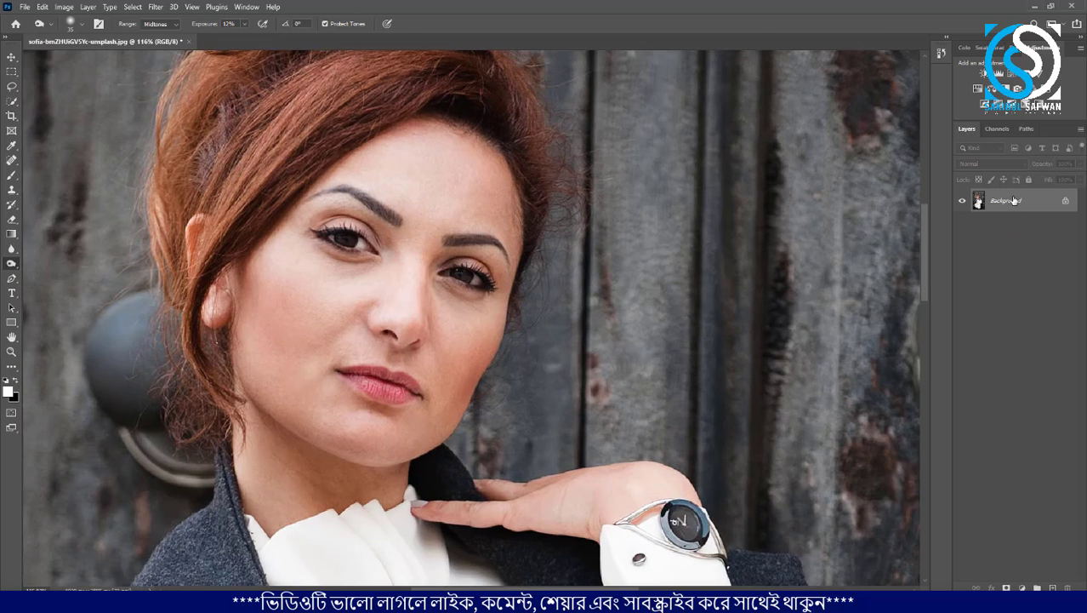
- Duplicate the Background layer, then enlarge the Burn Tool brush to 250 and raise its exposure to 51%
{"action": "left_click_drag", "start_coordinate": [1014, 200], "coordinate": [1053, 587]}
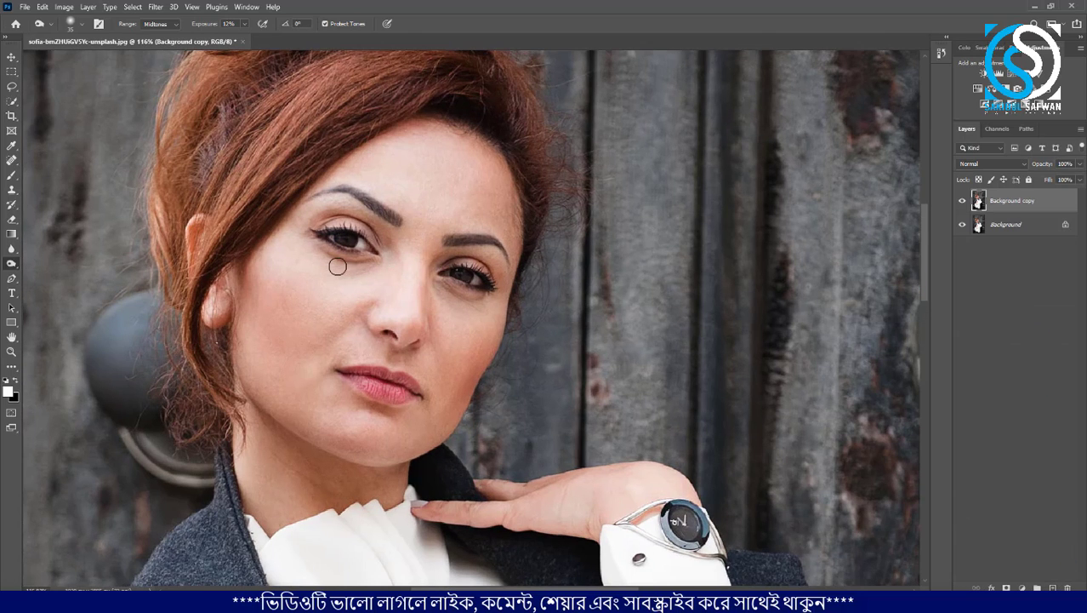
{"action": "key", "text": "bracketright"}
{"action": "key", "text": "bracketright"}
{"action": "key", "text": "bracketright"}
{"action": "key", "text": "bracketright"}
{"action": "key", "text": "bracketright"}
{"action": "key", "text": "bracketright"}
{"action": "key", "text": "bracketright"}
{"action": "key", "text": "bracketright"}
{"action": "key", "text": "bracketright"}
{"action": "key", "text": "bracketright"}
{"action": "key", "text": "bracketright"}
{"action": "key", "text": "bracketright"}
{"action": "key", "text": "bracketright"}
{"action": "left_click", "coordinate": [244, 24]}
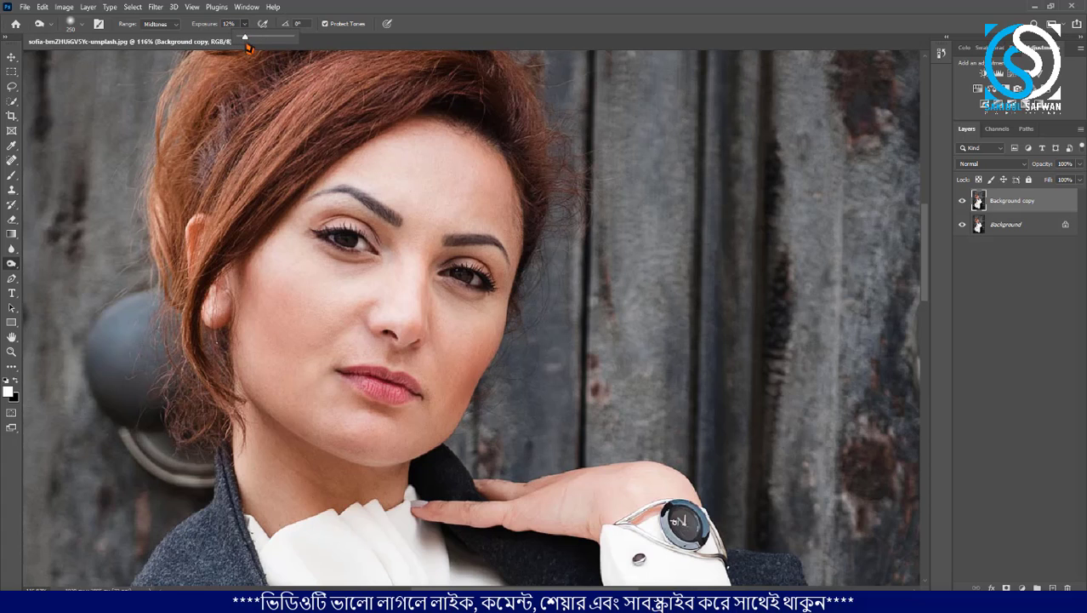
{"action": "left_click_drag", "start_coordinate": [247, 45], "coordinate": [262, 42]}
{"action": "left_click", "coordinate": [465, 15]}
- Burn the midtones of the woman's face and neck on the duplicated layer with broad strokes from forehead to collar
{"action": "scroll", "coordinate": [398, 172], "scroll_direction": "down", "scroll_amount": 4}
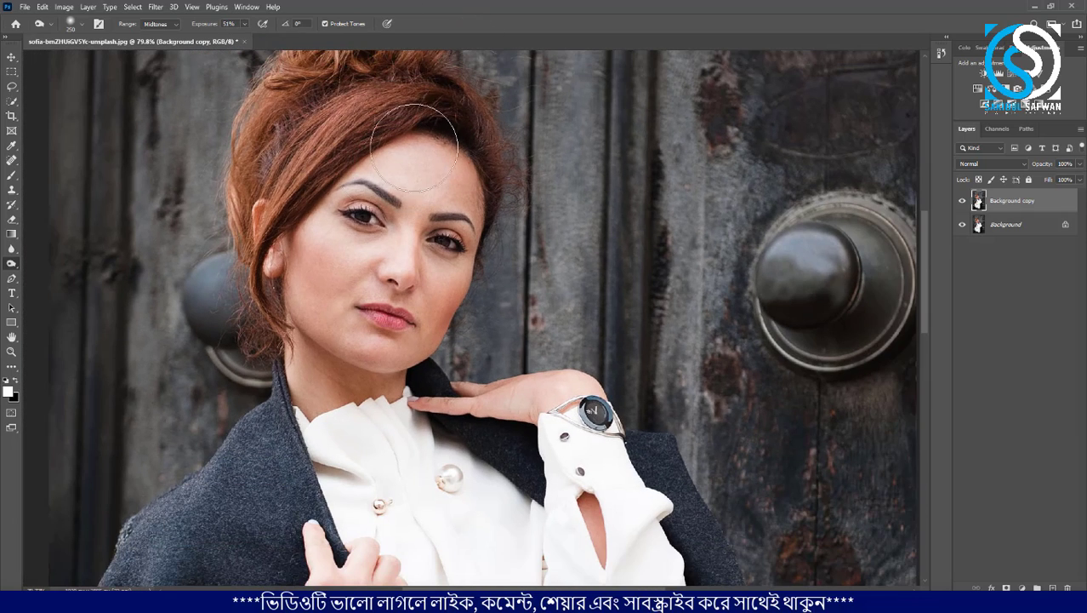
{"action": "mouse_move", "coordinate": [415, 149]}
{"action": "left_mouse_down"}
{"action": "mouse_move", "coordinate": [336, 199]}
{"action": "mouse_move", "coordinate": [327, 341]}
{"action": "mouse_move", "coordinate": [358, 372]}
{"action": "left_mouse_up"}
{"action": "mouse_move", "coordinate": [458, 156]}
{"action": "left_mouse_down"}
{"action": "mouse_move", "coordinate": [418, 324]}
{"action": "mouse_move", "coordinate": [368, 407]}
{"action": "left_mouse_up"}
{"action": "scroll", "coordinate": [299, 388], "scroll_direction": "down", "scroll_amount": 4}
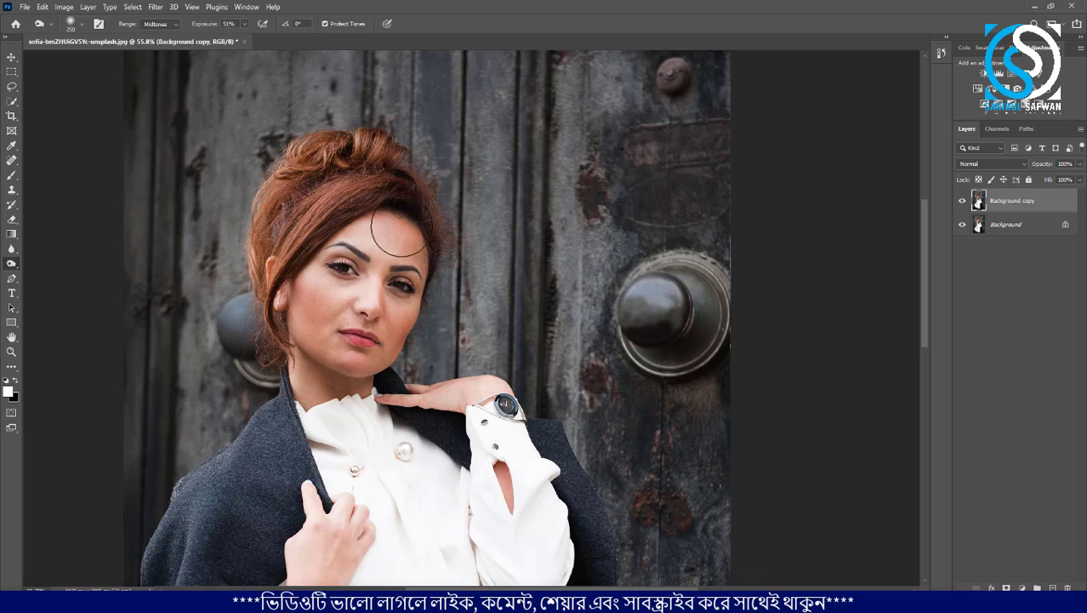
{"action": "left_click_drag", "start_coordinate": [398, 240], "coordinate": [328, 425]}
{"action": "scroll", "coordinate": [327, 424], "scroll_direction": "up", "scroll_amount": 1}
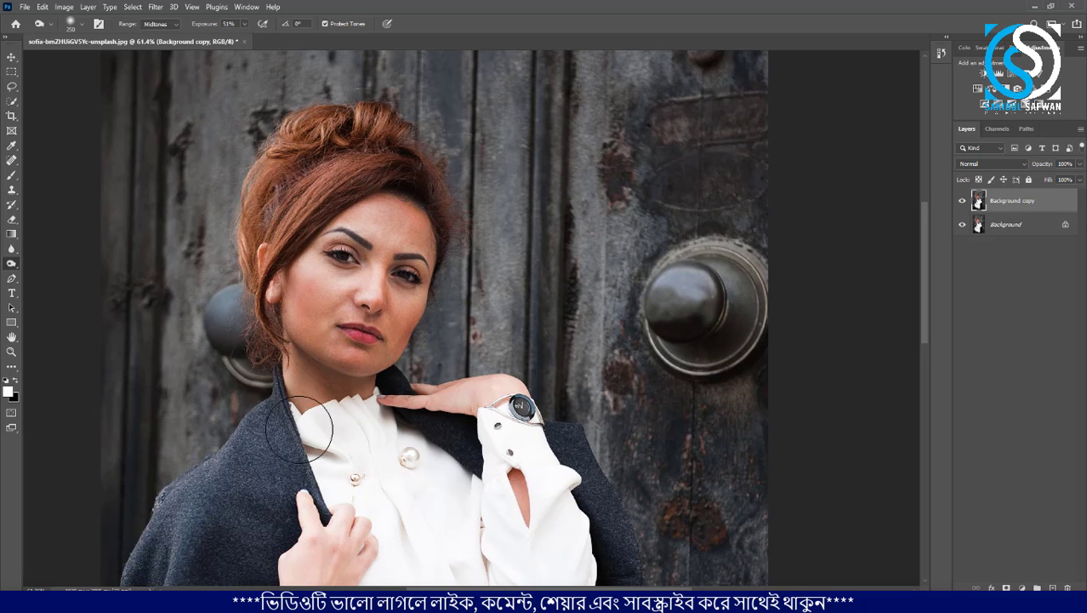
{"action": "scroll", "coordinate": [387, 438], "scroll_direction": "down", "scroll_amount": 2}
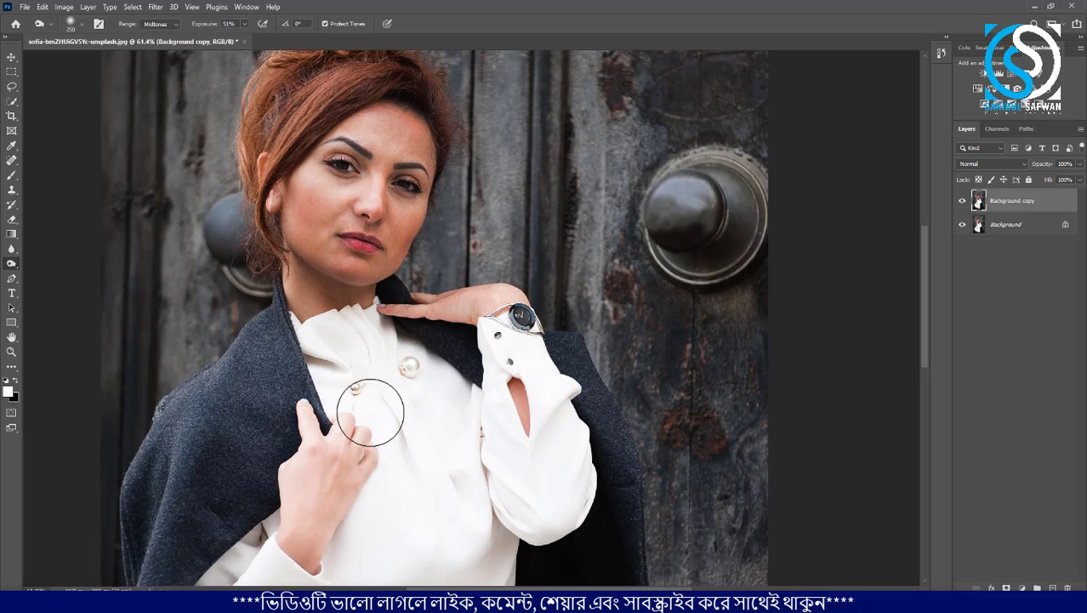
{"action": "scroll", "coordinate": [378, 285], "scroll_direction": "down", "scroll_amount": 3}
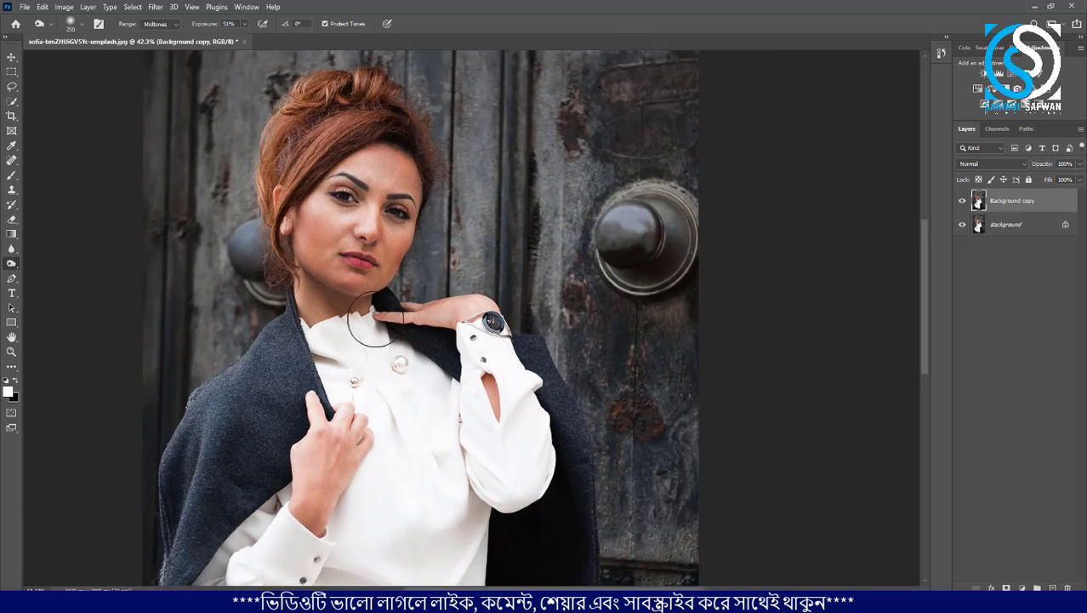
{"action": "scroll", "coordinate": [387, 291], "scroll_direction": "up", "scroll_amount": 1}
{"action": "scroll", "coordinate": [706, 276], "scroll_direction": "down", "scroll_amount": 1}
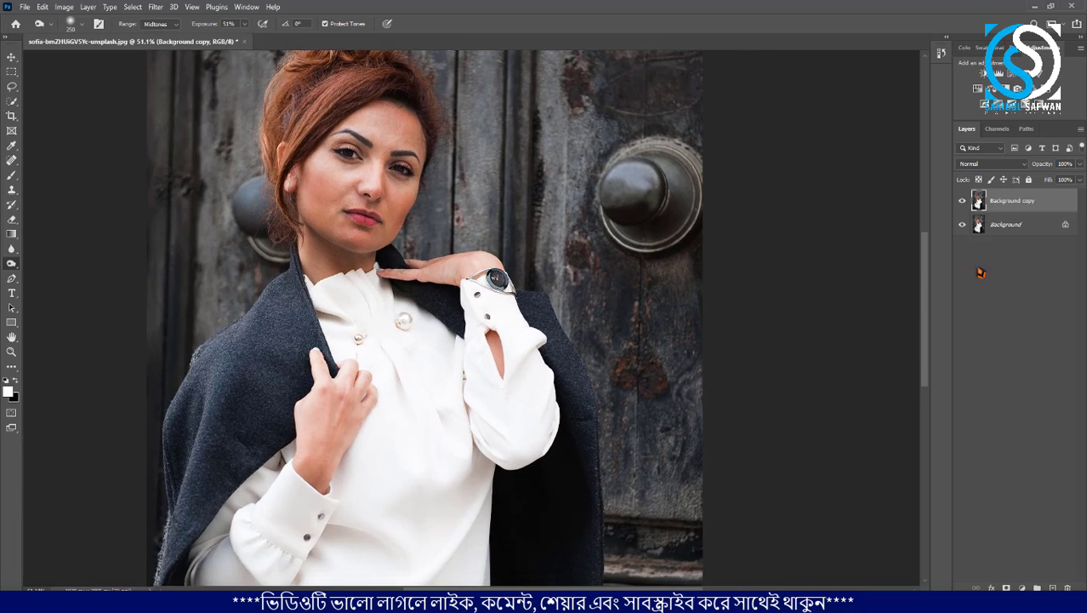
- Toggle the burned layer's visibility to compare it with the original, leaving the layer hidden
{"action": "left_click", "coordinate": [961, 204]}
{"action": "left_click", "coordinate": [961, 204]}
{"action": "left_click", "coordinate": [961, 205]}
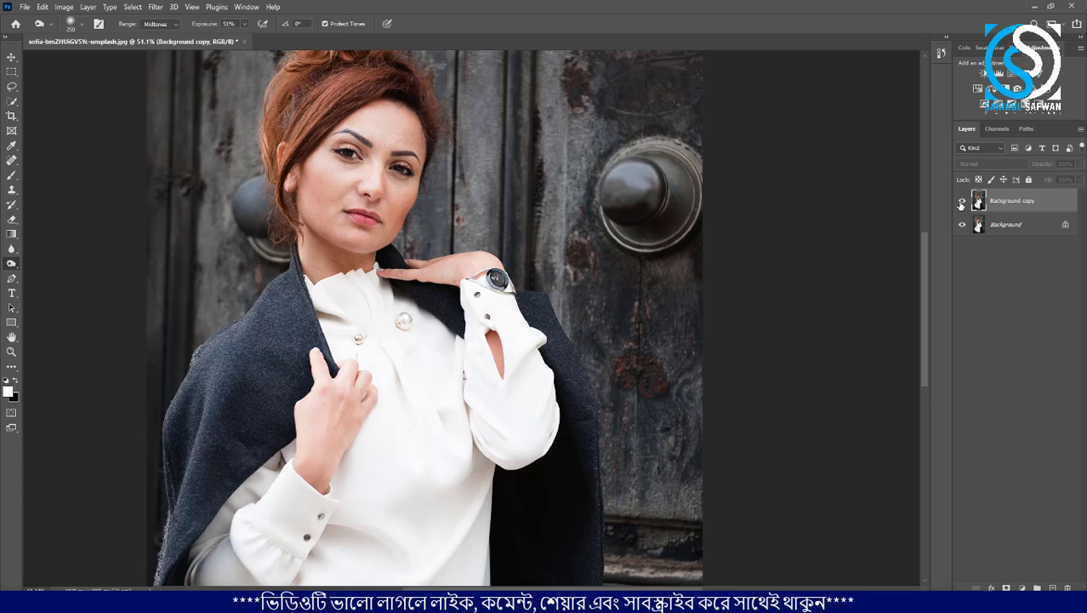
{"action": "left_click", "coordinate": [961, 204]}
{"action": "left_click", "coordinate": [961, 204]}
{"action": "left_click", "coordinate": [962, 204]}
{"action": "left_click", "coordinate": [961, 204]}
- Duplicate the Background layer again and set the Burn Tool's range to Shadows
{"action": "left_click_drag", "start_coordinate": [1014, 228], "coordinate": [1052, 587]}
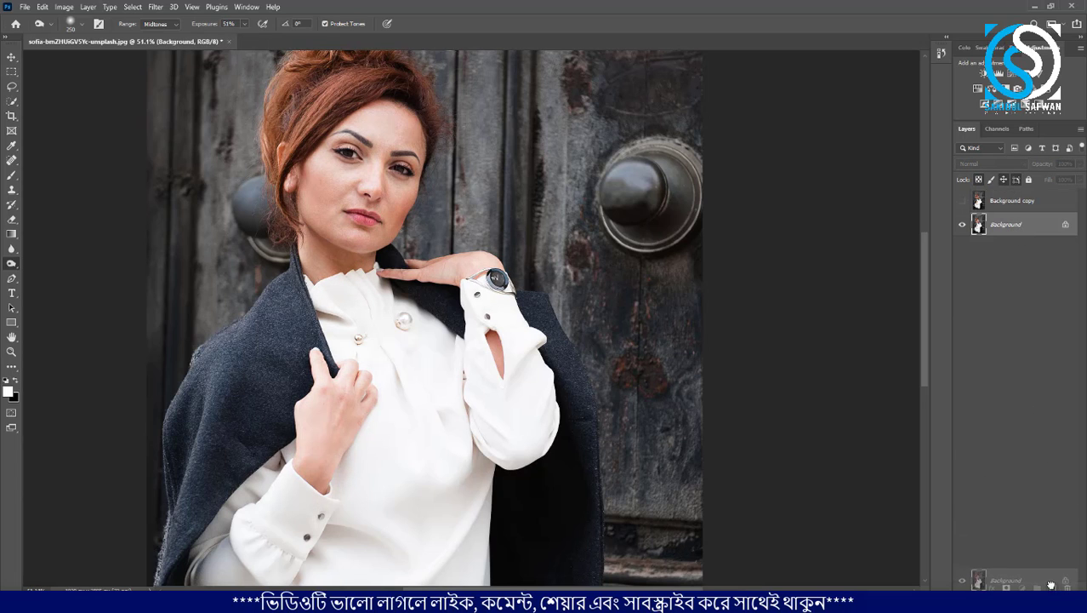
{"action": "scroll", "coordinate": [315, 243], "scroll_direction": "up", "scroll_amount": 1}
{"action": "left_click", "coordinate": [170, 23]}
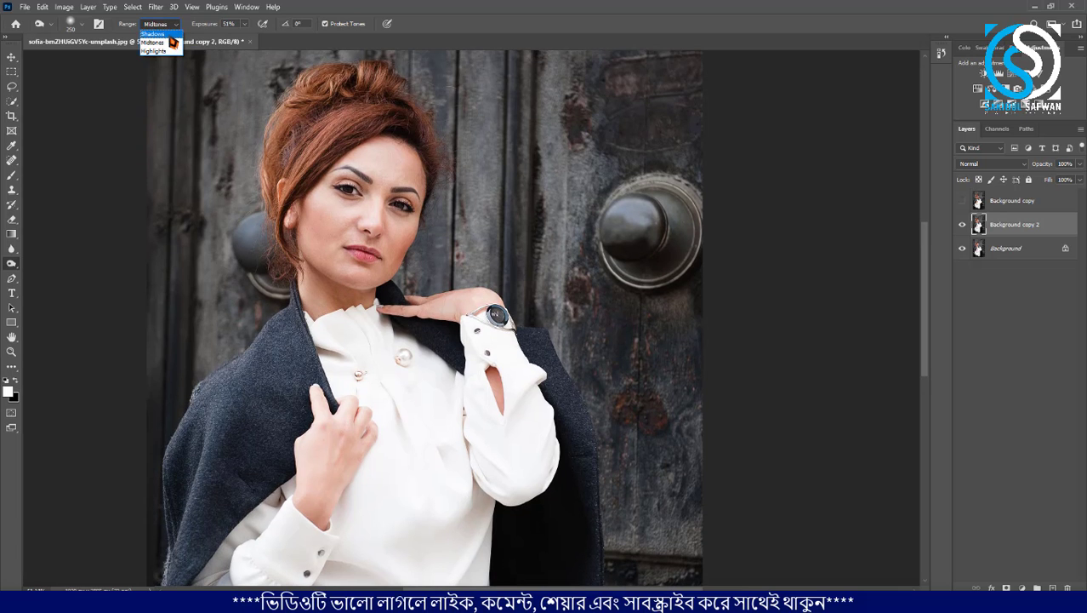
{"action": "left_click", "coordinate": [162, 34]}
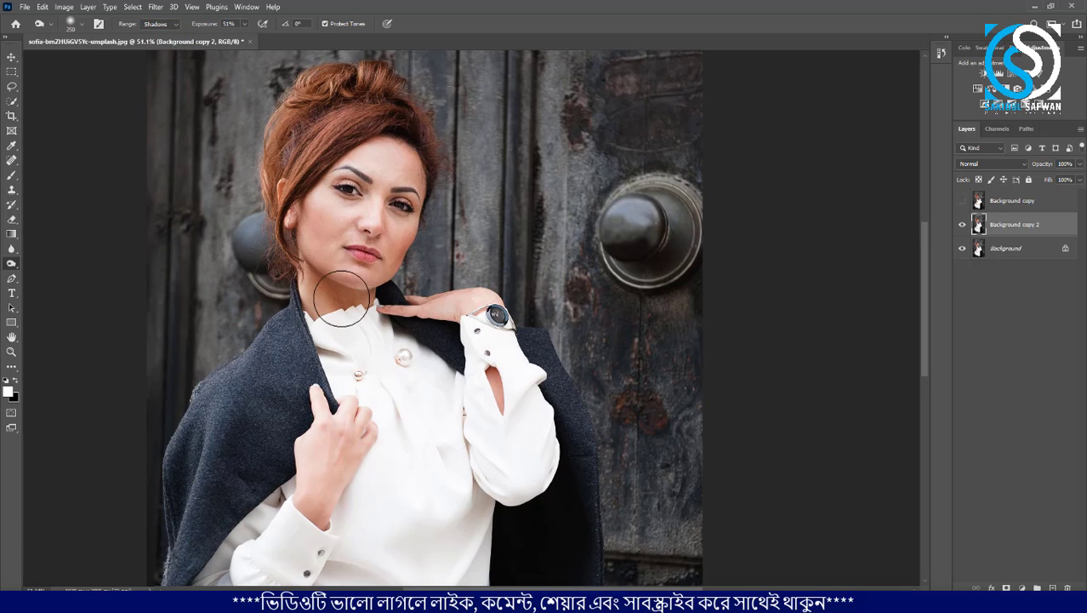
- Try burning the shadows on the woman's neck at 51% exposure
{"action": "scroll", "coordinate": [330, 323], "scroll_direction": "up", "scroll_amount": 3}
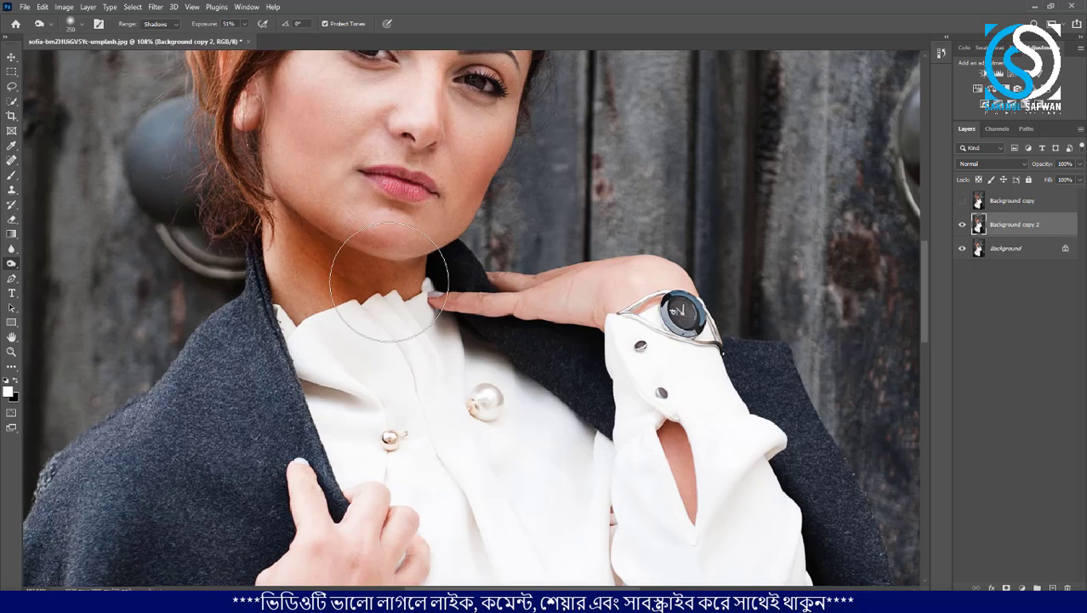
{"action": "scroll", "coordinate": [418, 349], "scroll_direction": "down", "scroll_amount": 2}
{"action": "scroll", "coordinate": [362, 310], "scroll_direction": "down", "scroll_amount": 1}
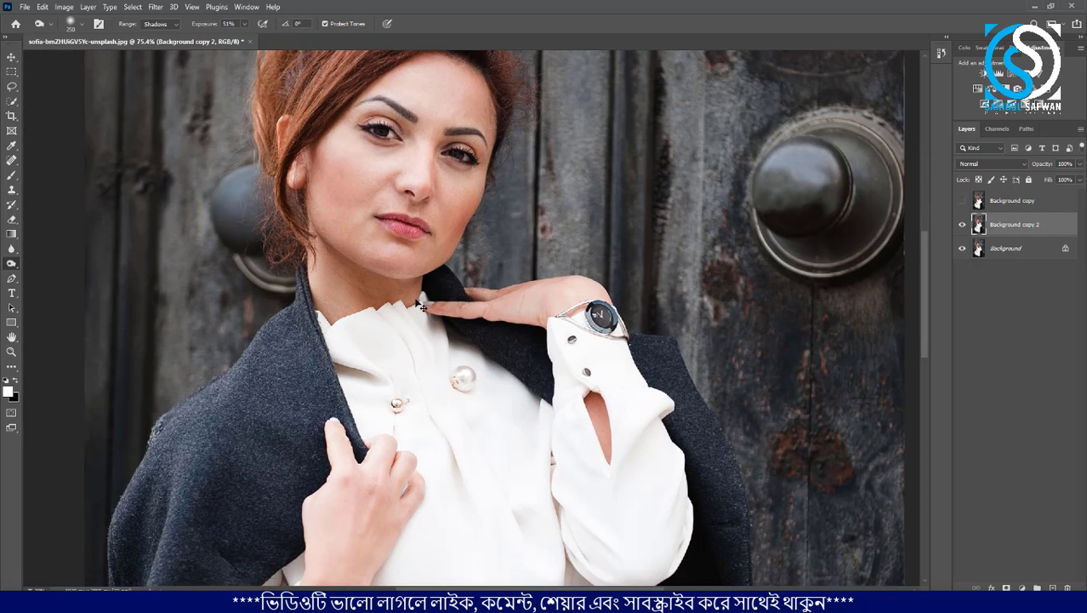
{"action": "left_click_drag", "start_coordinate": [330, 285], "coordinate": [322, 268]}
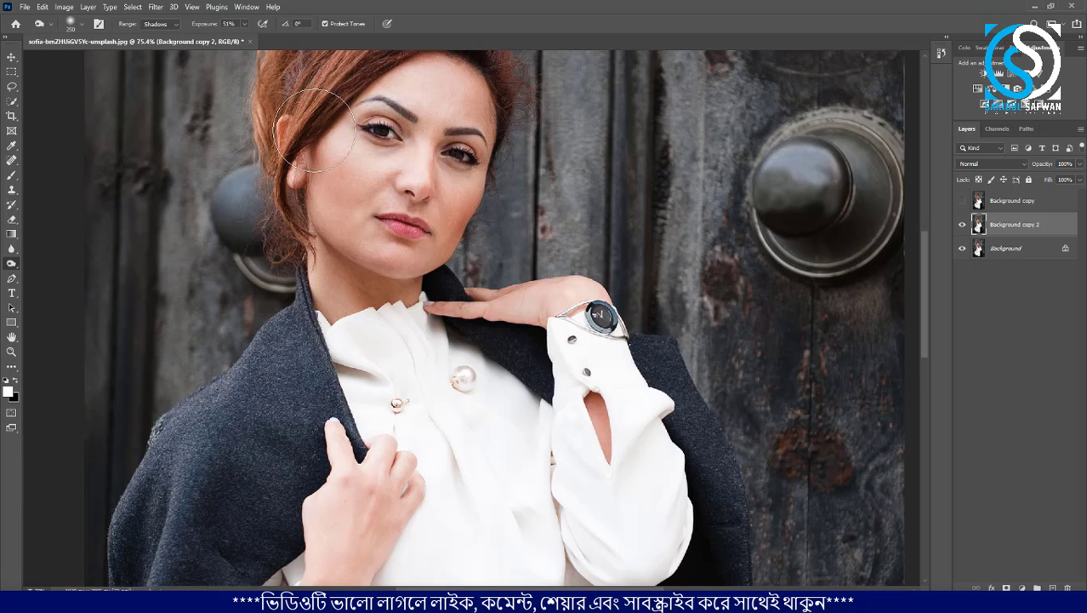
- Lower the Burn Tool's exposure to 33% and burn the shadows on the woman's neck below the chin
{"action": "left_click", "coordinate": [245, 24]}
{"action": "left_click_drag", "start_coordinate": [240, 39], "coordinate": [236, 38]}
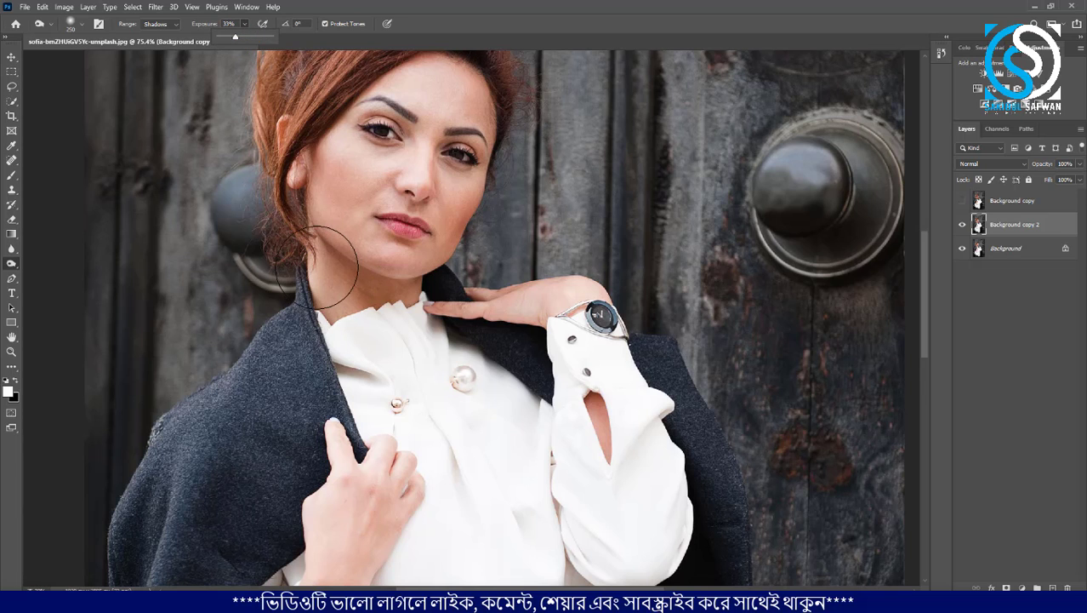
{"action": "left_click_drag", "start_coordinate": [323, 265], "coordinate": [399, 308]}
{"action": "scroll", "coordinate": [409, 481], "scroll_direction": "down", "scroll_amount": 3}
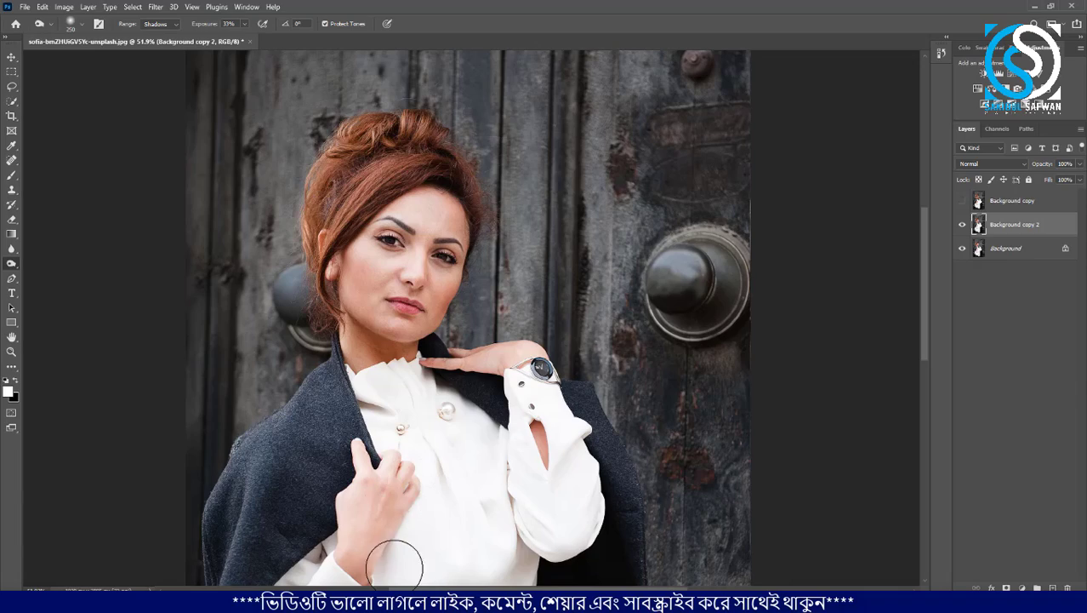
{"action": "scroll", "coordinate": [501, 444], "scroll_direction": "up", "scroll_amount": 4}
{"action": "scroll", "coordinate": [499, 429], "scroll_direction": "up", "scroll_amount": 3}
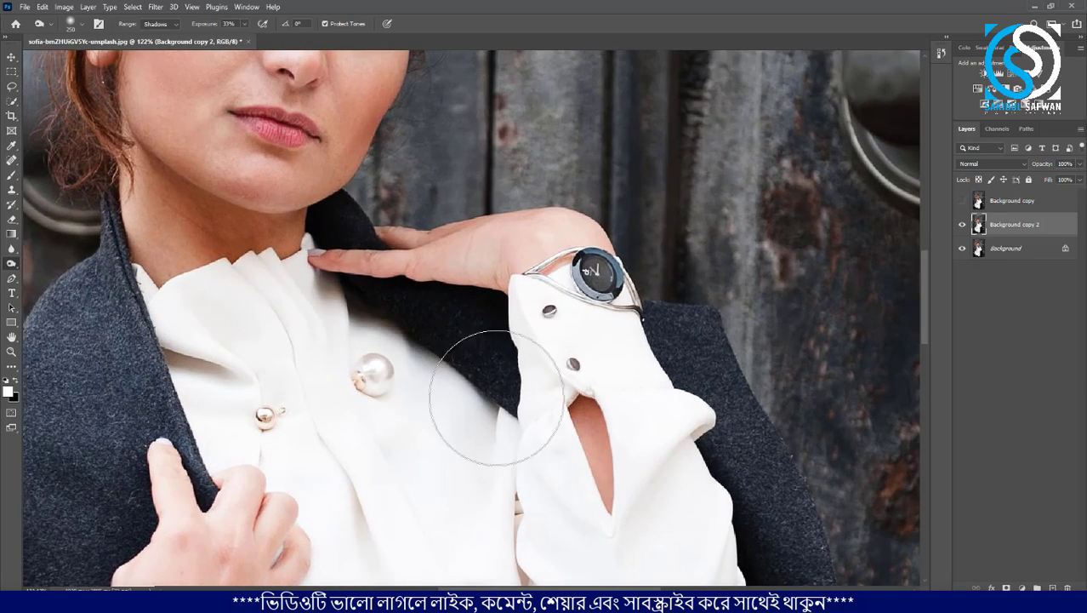
{"action": "scroll", "coordinate": [495, 425], "scroll_direction": "down", "scroll_amount": 3}
{"action": "scroll", "coordinate": [553, 408], "scroll_direction": "down", "scroll_amount": 2}
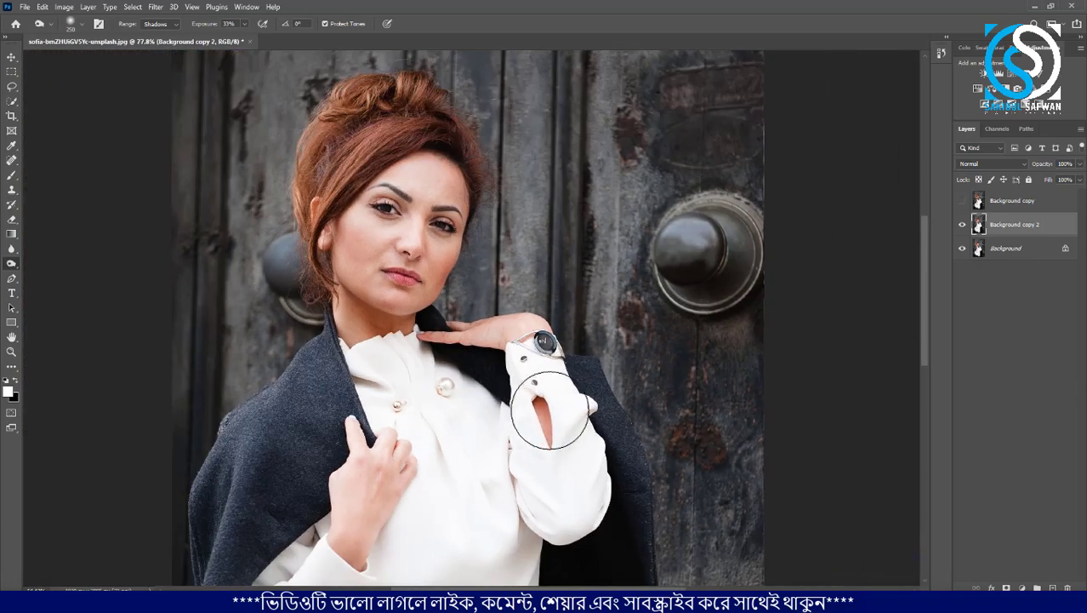
- Burn the shadow areas of the woman's face, along the hairline and down to the neck
{"action": "scroll", "coordinate": [473, 120], "scroll_direction": "up", "scroll_amount": 3}
{"action": "scroll", "coordinate": [473, 121], "scroll_direction": "up", "scroll_amount": 4}
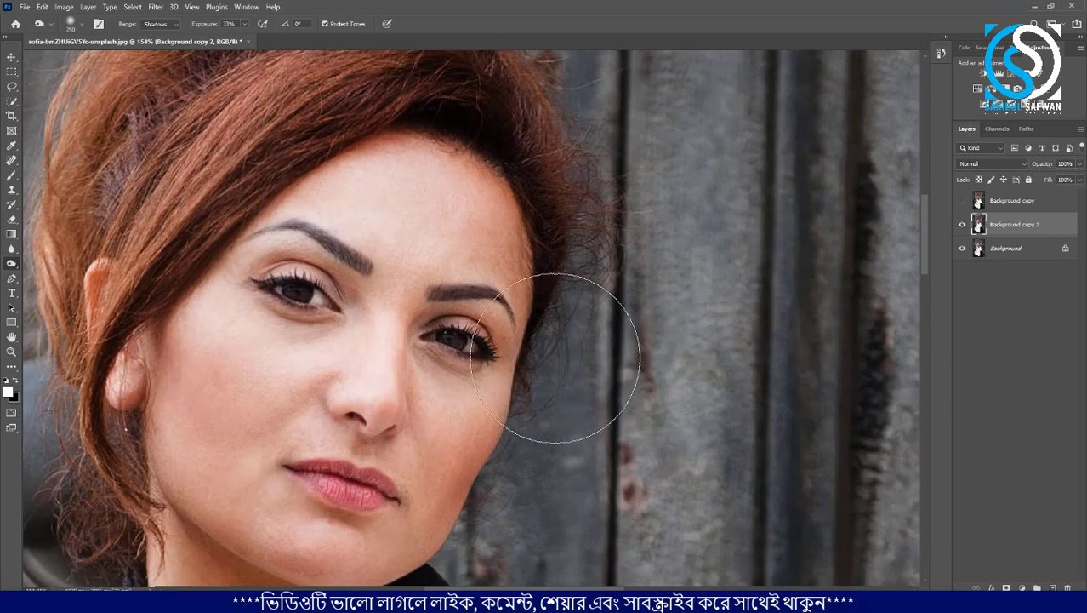
{"action": "scroll", "coordinate": [553, 383], "scroll_direction": "down", "scroll_amount": 2}
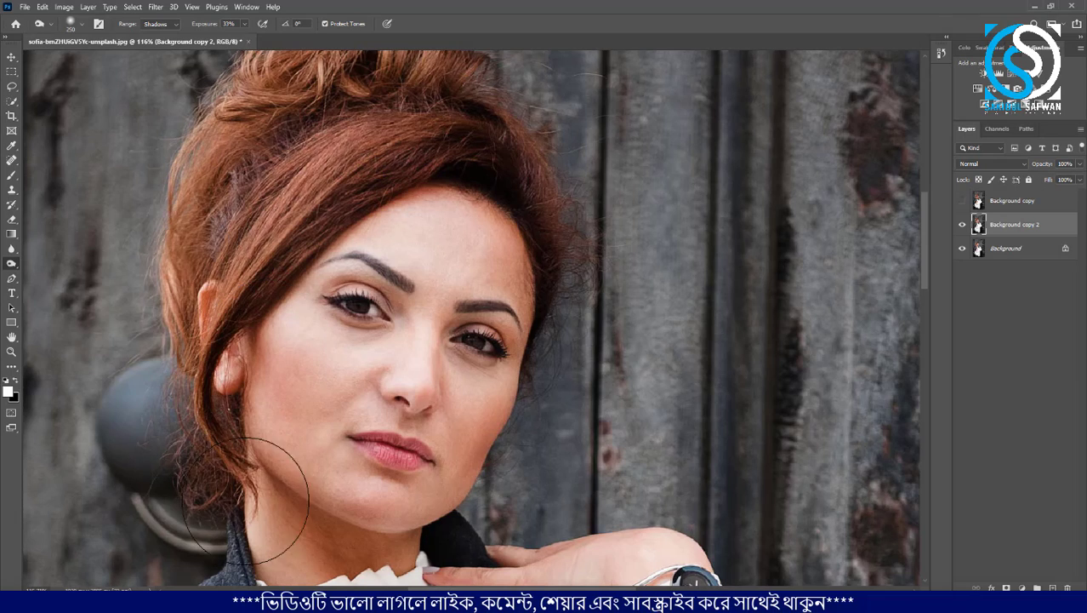
{"action": "scroll", "coordinate": [273, 498], "scroll_direction": "down", "scroll_amount": 2}
{"action": "scroll", "coordinate": [408, 511], "scroll_direction": "down", "scroll_amount": 2}
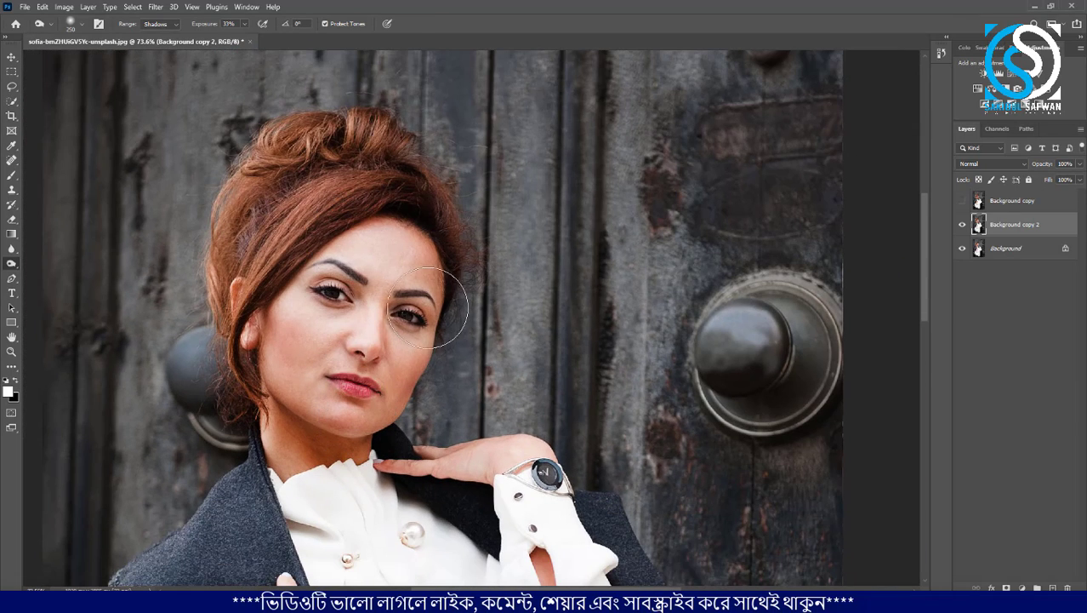
- Set the Burn Tool's range to Highlights and burn the highlights on the woman's lower hand and forearm
{"action": "left_click", "coordinate": [160, 24]}
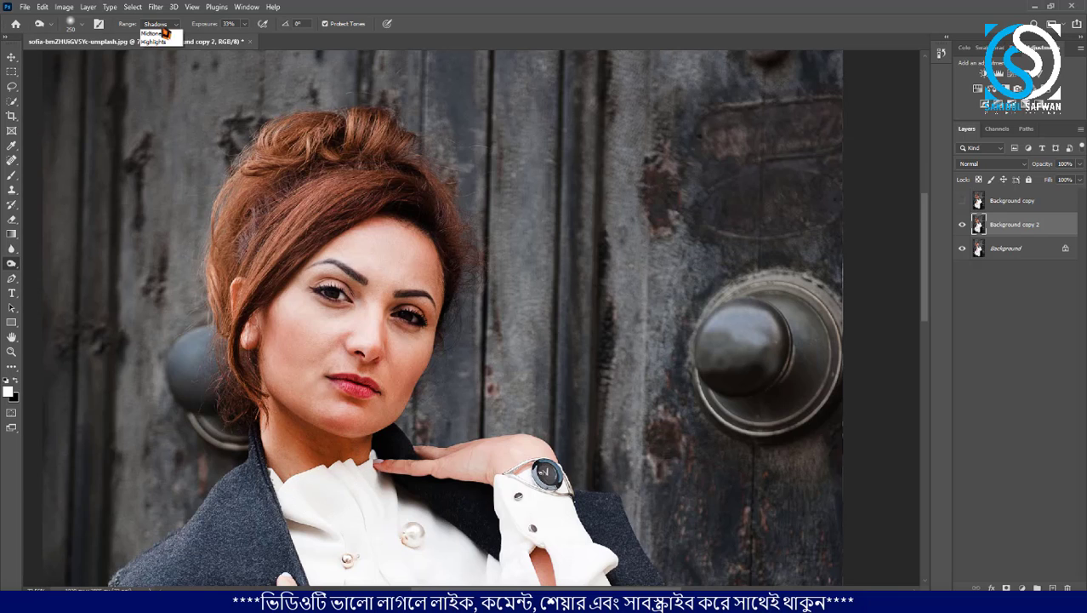
{"action": "left_click", "coordinate": [157, 51]}
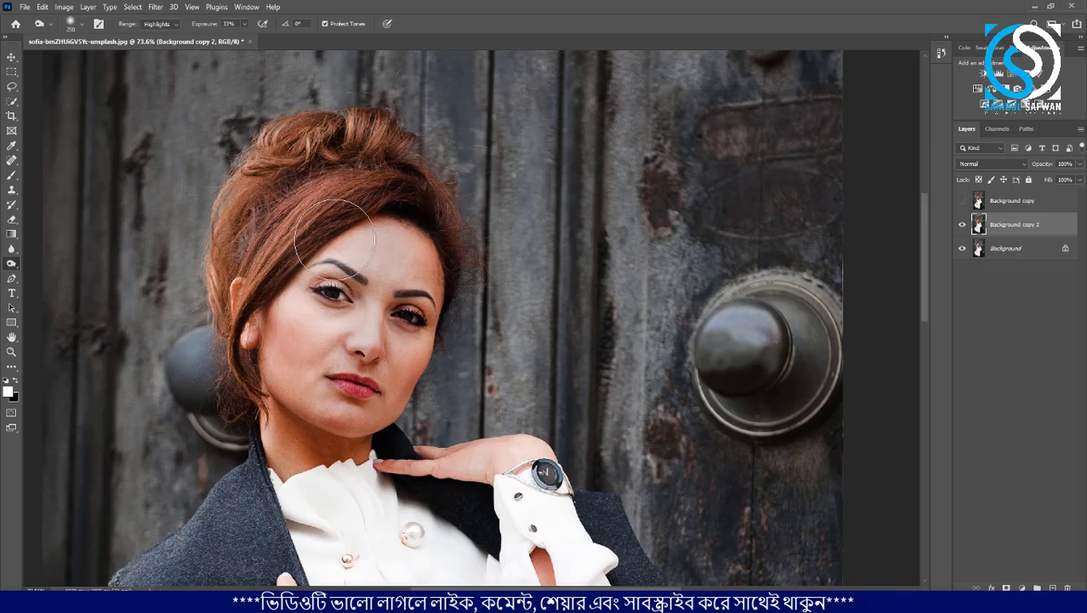
{"action": "scroll", "coordinate": [438, 272], "scroll_direction": "down", "scroll_amount": 2}
{"action": "scroll", "coordinate": [436, 270], "scroll_direction": "down", "scroll_amount": 2}
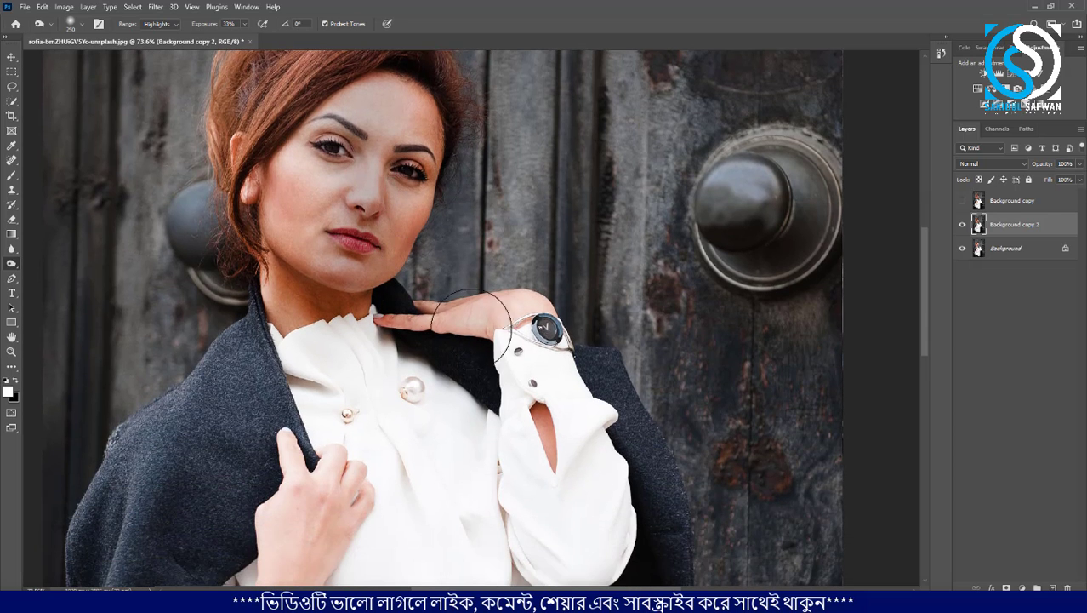
{"action": "scroll", "coordinate": [347, 412], "scroll_direction": "down", "scroll_amount": 5}
{"action": "mouse_move", "coordinate": [333, 380]}
{"action": "left_mouse_down"}
{"action": "mouse_move", "coordinate": [307, 409]}
{"action": "mouse_move", "coordinate": [287, 527]}
{"action": "left_mouse_up"}
{"action": "left_click_drag", "start_coordinate": [350, 398], "coordinate": [278, 584]}
- Burn the highlights in the centre of the woman's face, around the nose
{"action": "scroll", "coordinate": [286, 319], "scroll_direction": "down", "scroll_amount": 4}
{"action": "scroll", "coordinate": [322, 162], "scroll_direction": "up", "scroll_amount": 4}
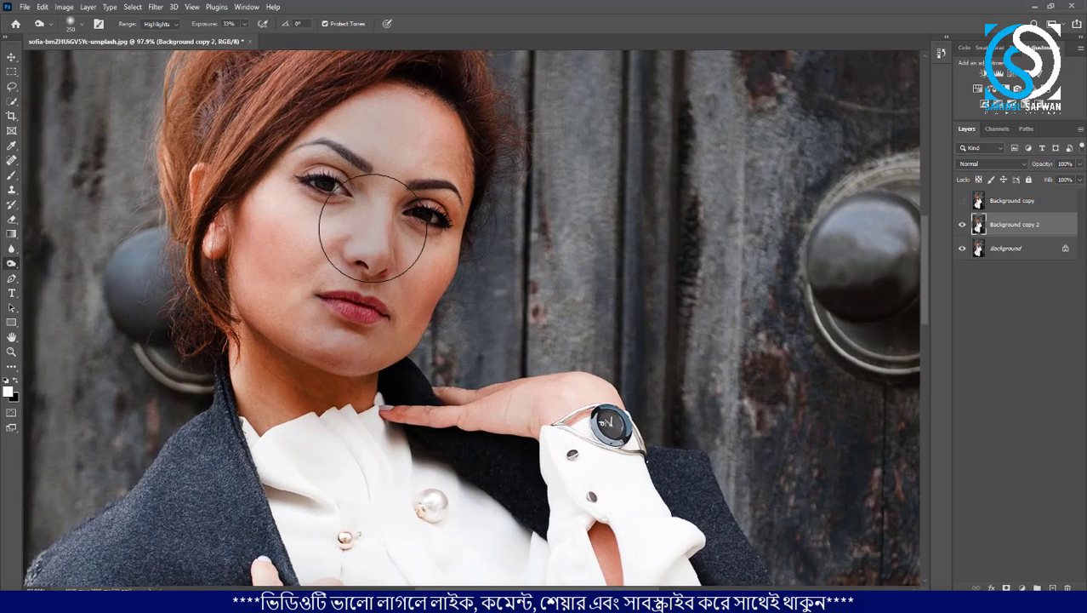
{"action": "mouse_move", "coordinate": [376, 238]}
{"action": "left_mouse_down"}
{"action": "mouse_move", "coordinate": [350, 216]}
{"action": "mouse_move", "coordinate": [364, 207]}
{"action": "left_mouse_up"}
{"action": "scroll", "coordinate": [418, 215], "scroll_direction": "up", "scroll_amount": 2}
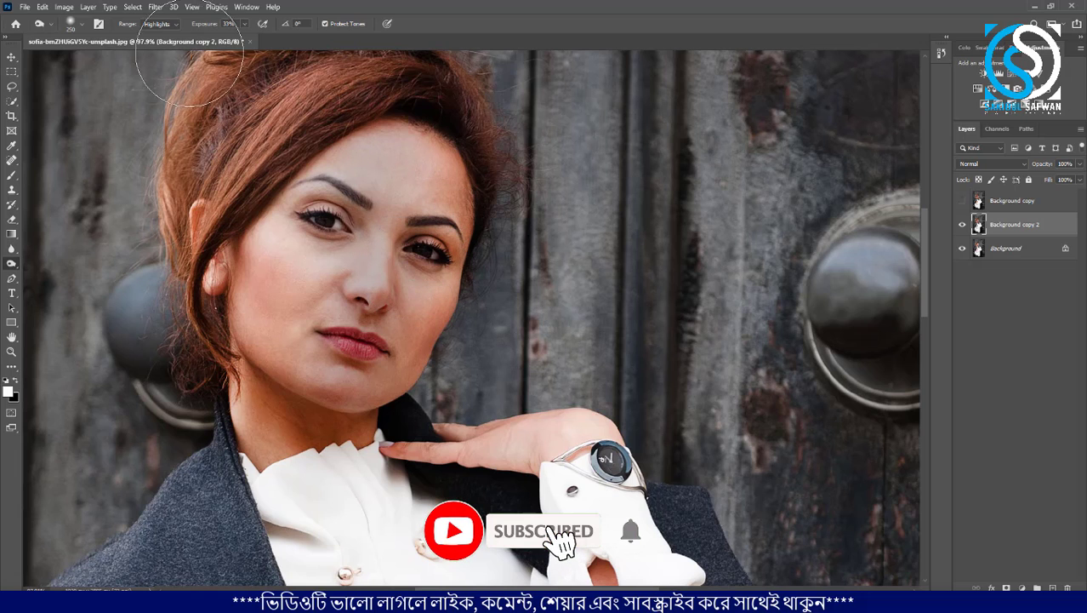
- Set the Burn Tool's range to Midtones and review the available range options
{"action": "left_click", "coordinate": [160, 24]}
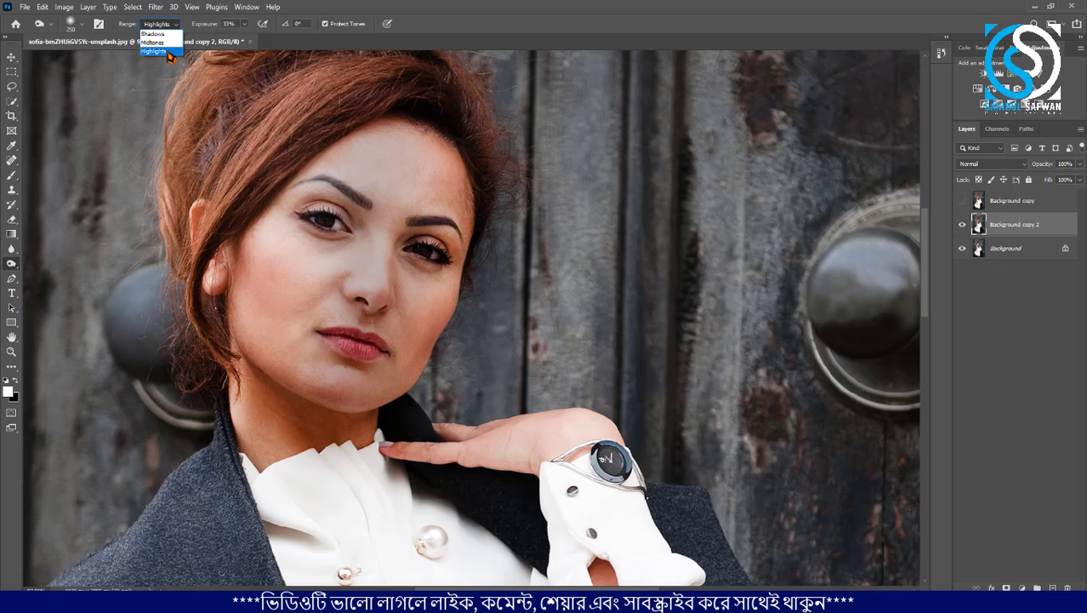
{"action": "left_click", "coordinate": [159, 42]}
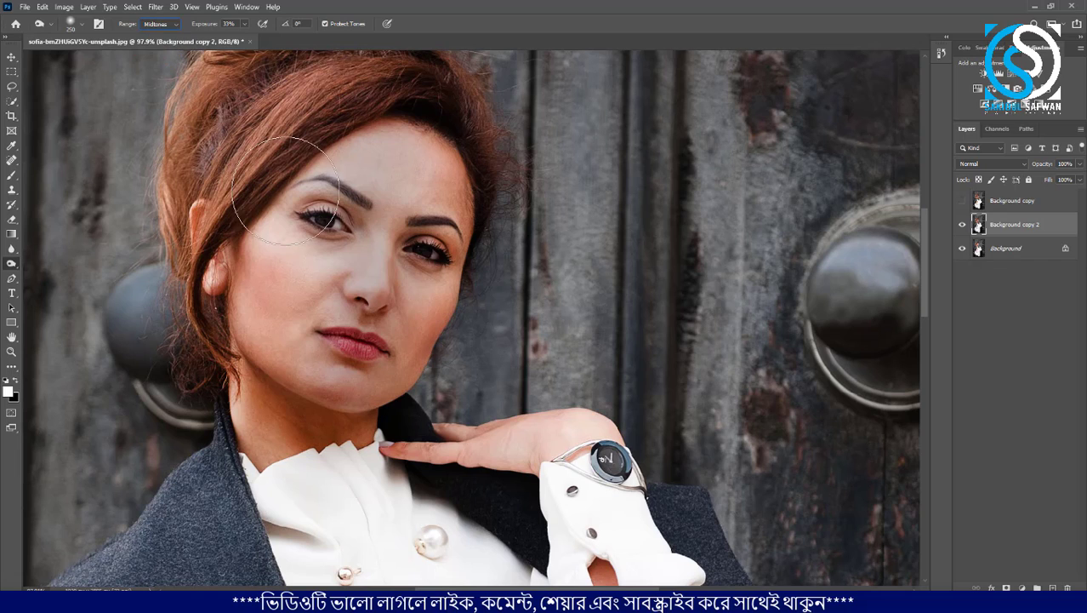
{"action": "left_click", "coordinate": [159, 24]}
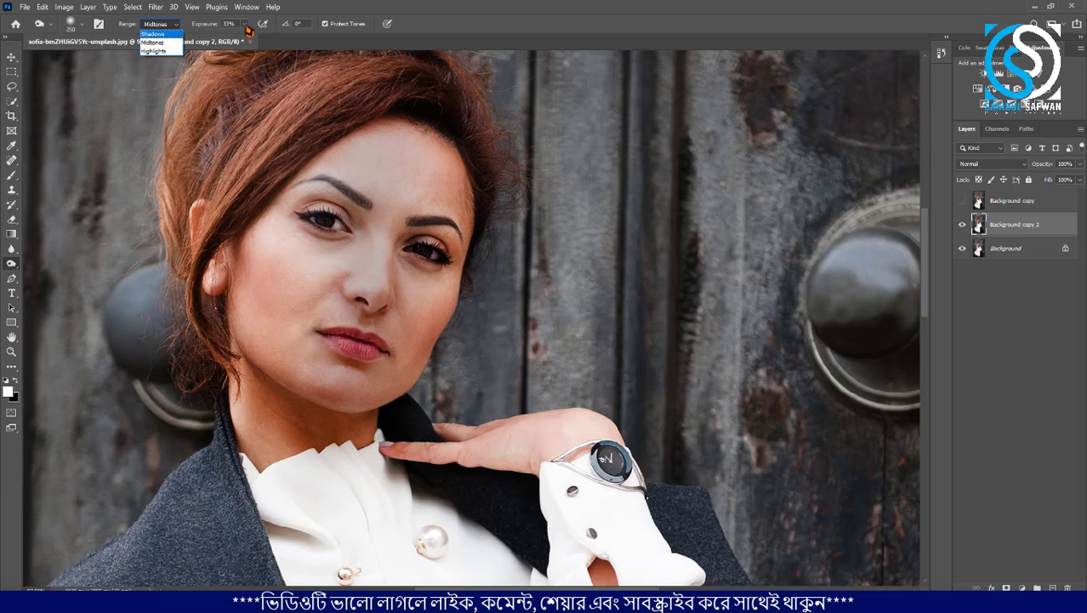
{"action": "left_click", "coordinate": [371, 9]}
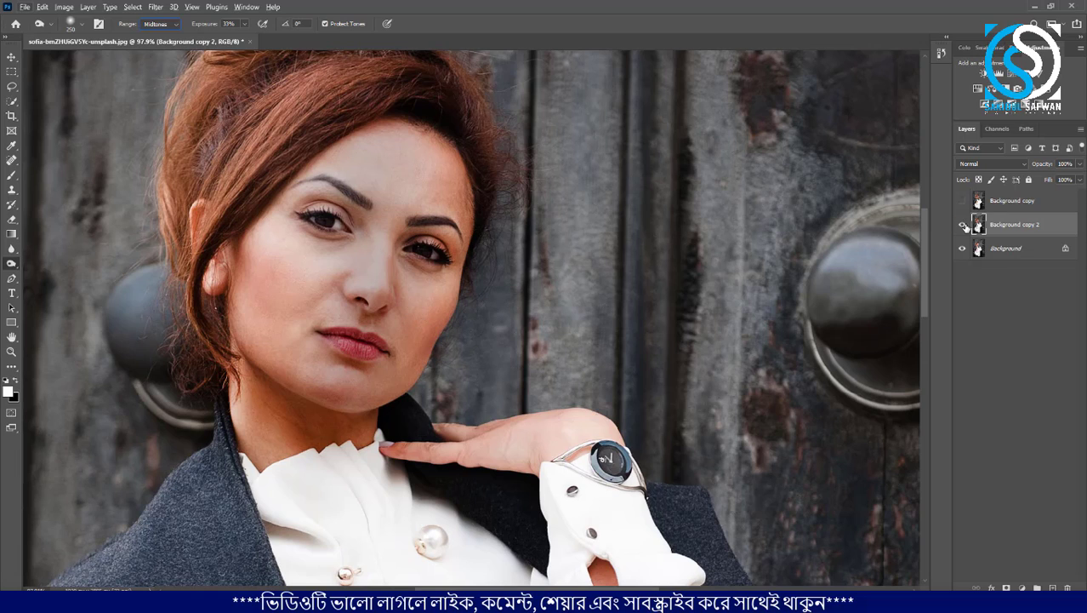